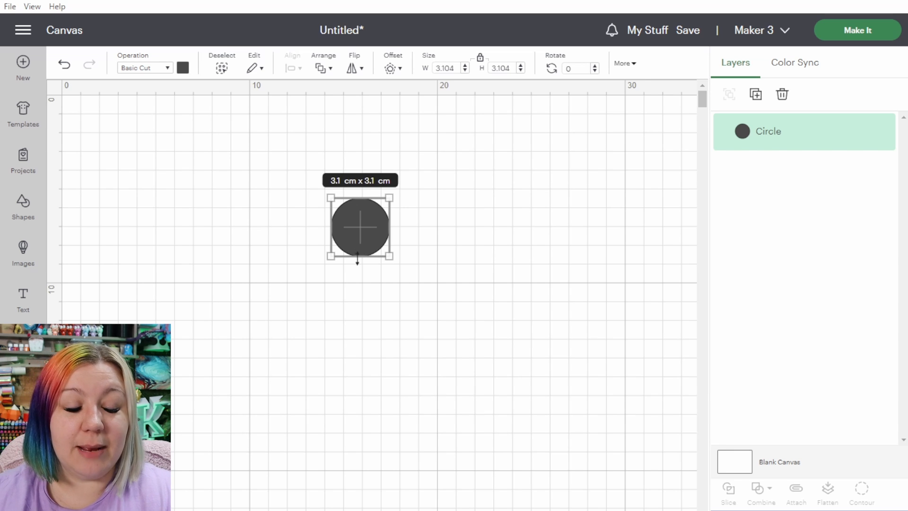
Step: Duplicate the circle, lay the copy over the original and scale it down to about 2.93 cm
{"action": "scroll", "coordinate": [359, 261], "scroll_direction": "up", "scroll_amount": 5}
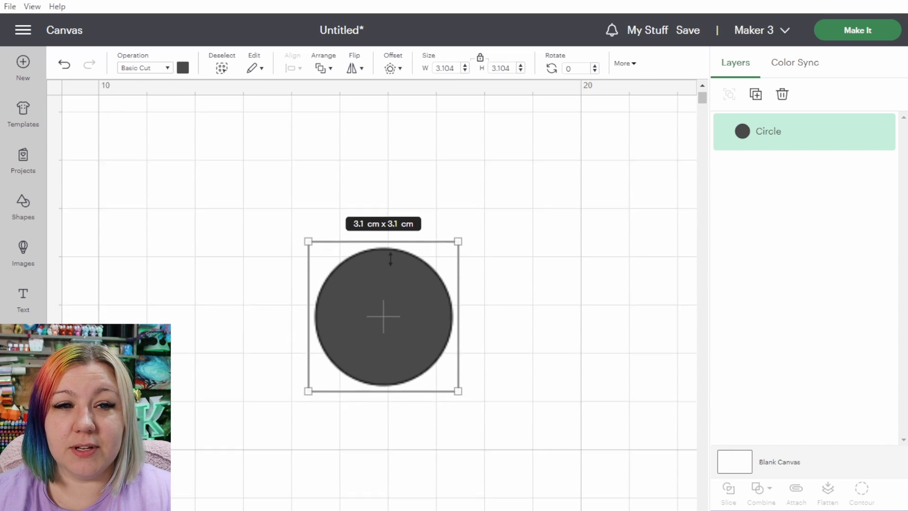
{"action": "right_click", "coordinate": [385, 298]}
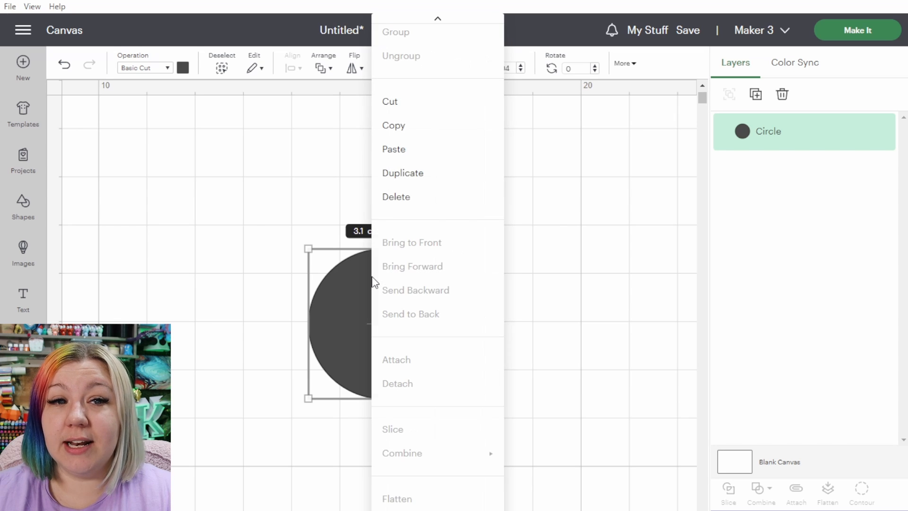
{"action": "left_click", "coordinate": [415, 174]}
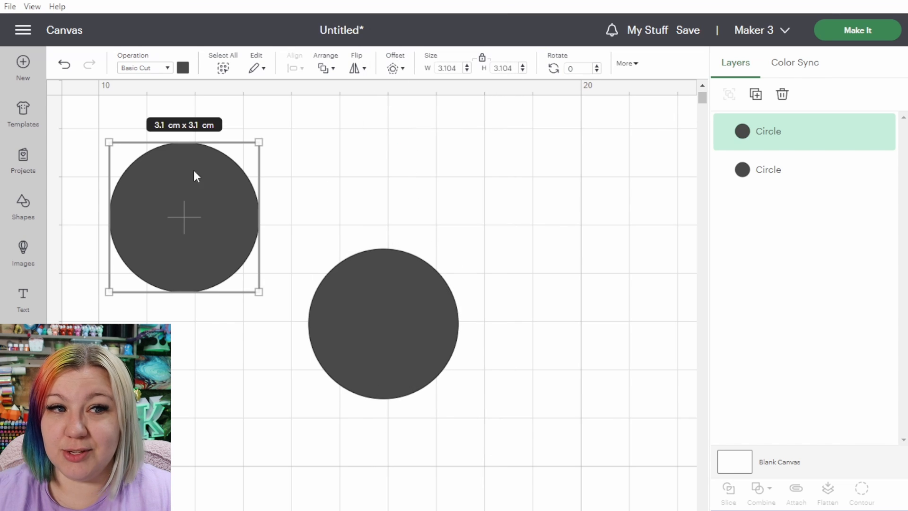
{"action": "left_click_drag", "start_coordinate": [215, 239], "coordinate": [413, 351]}
{"action": "left_click_drag", "start_coordinate": [457, 398], "coordinate": [448, 392]}
{"action": "left_click_drag", "start_coordinate": [394, 333], "coordinate": [399, 336]}
Step: Center the two overlapping circles on each other and slice them to cut a thin ring
{"action": "left_click_drag", "start_coordinate": [274, 197], "coordinate": [494, 434]}
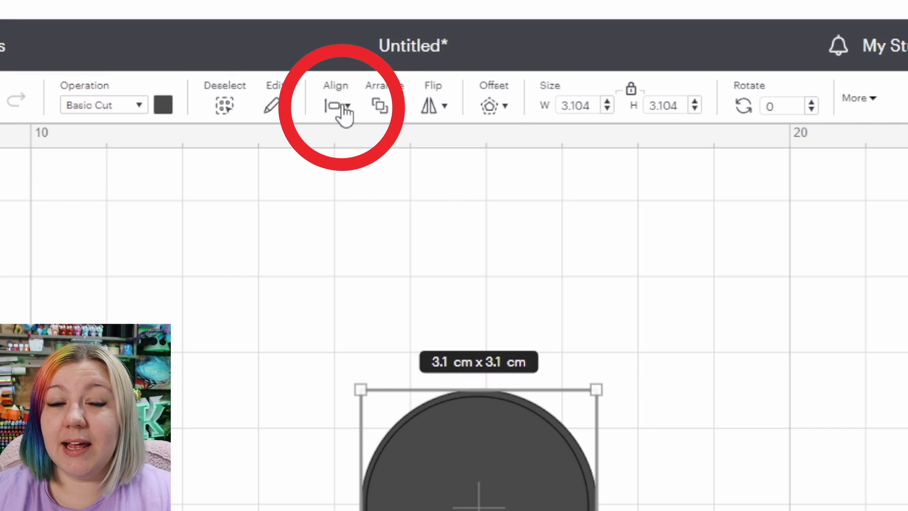
{"action": "left_click", "coordinate": [296, 67]}
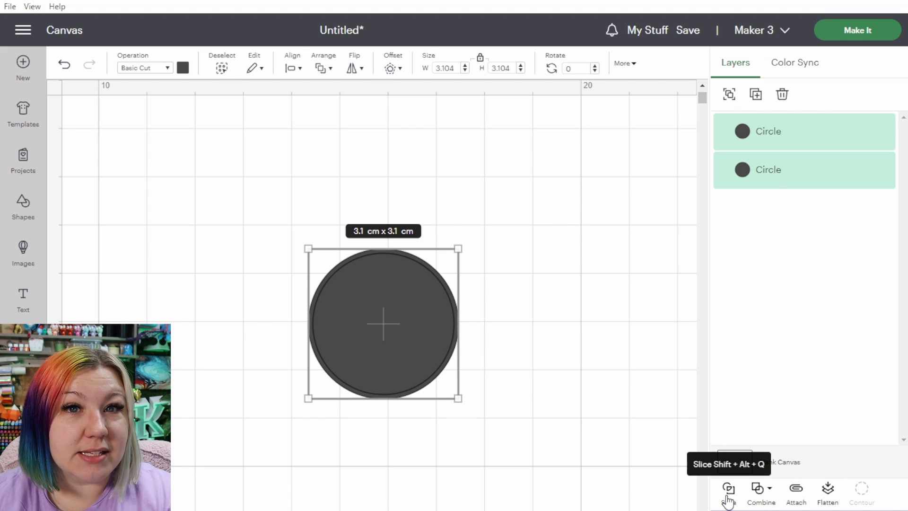
{"action": "left_click", "coordinate": [728, 492]}
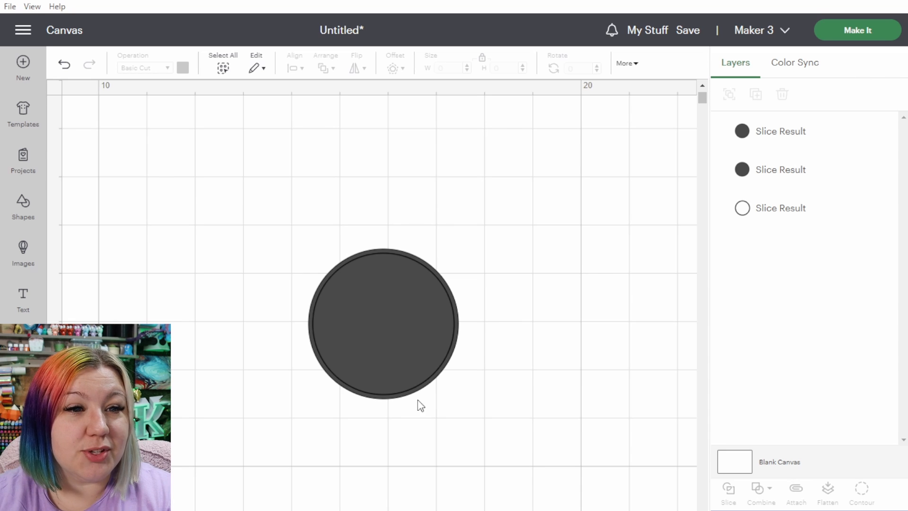
Step: Separate the thin ring from the two sliced discs, leaving clear space between them on the canvas
{"action": "left_click_drag", "start_coordinate": [305, 337], "coordinate": [145, 265]}
{"action": "left_click_drag", "start_coordinate": [362, 207], "coordinate": [588, 326]}
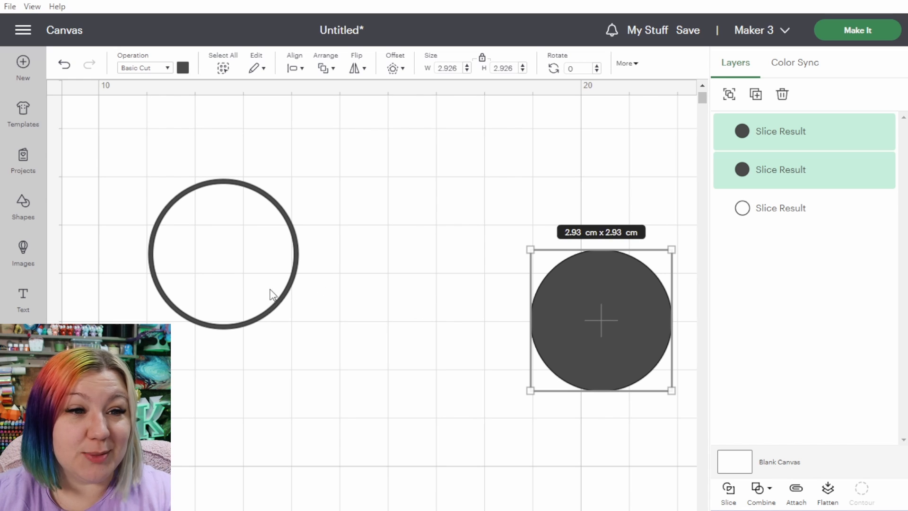
{"action": "left_click_drag", "start_coordinate": [290, 310], "coordinate": [402, 307]}
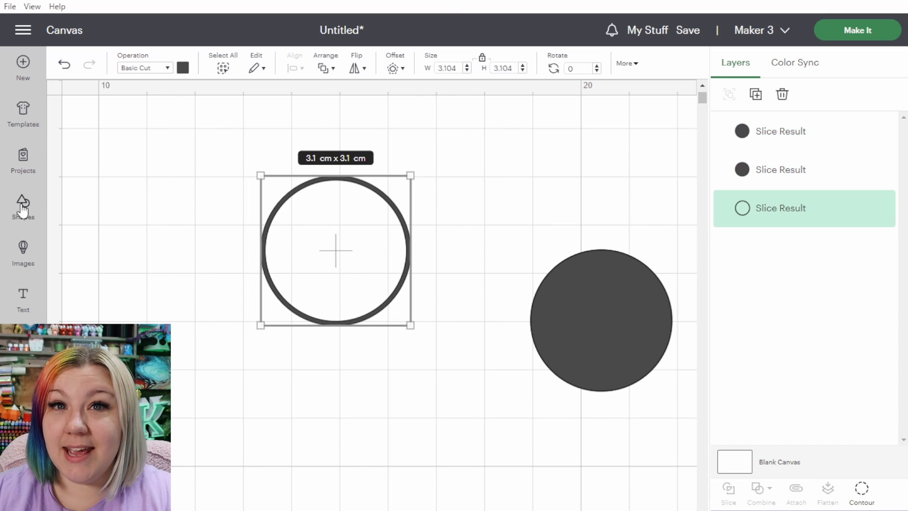
Step: Insert a square and position it over the lower part of the ring
{"action": "left_click", "coordinate": [22, 206]}
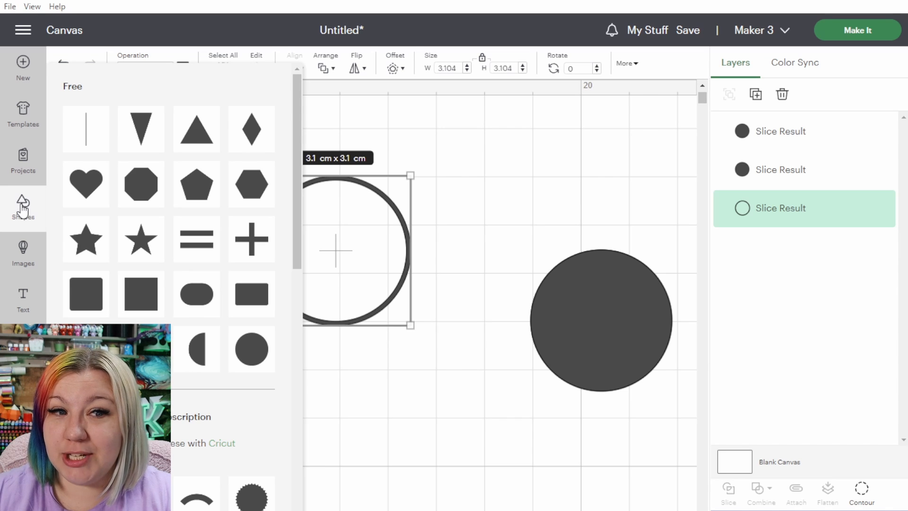
{"action": "left_click", "coordinate": [143, 297]}
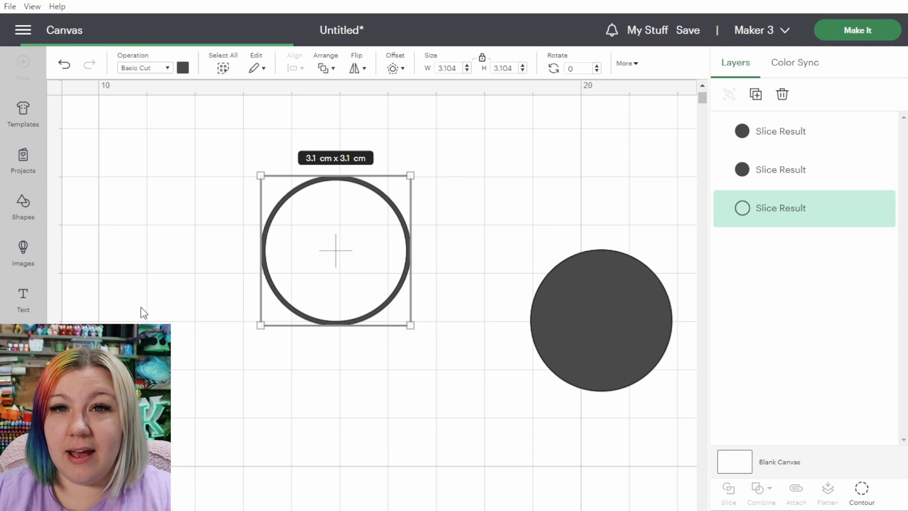
{"action": "left_click_drag", "start_coordinate": [263, 208], "coordinate": [350, 301]}
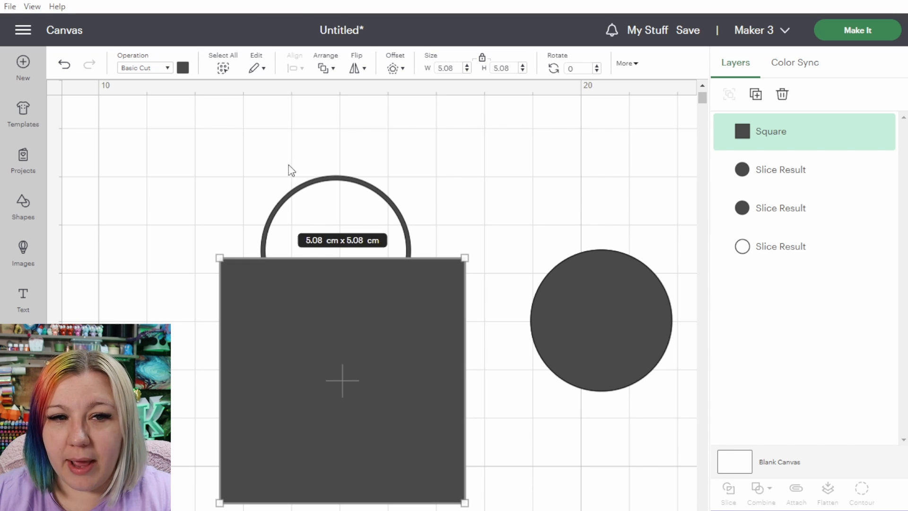
Step: Slice the ring with the overlapping square and delete the square and the lower arc pieces
{"action": "left_click", "coordinate": [333, 257]}
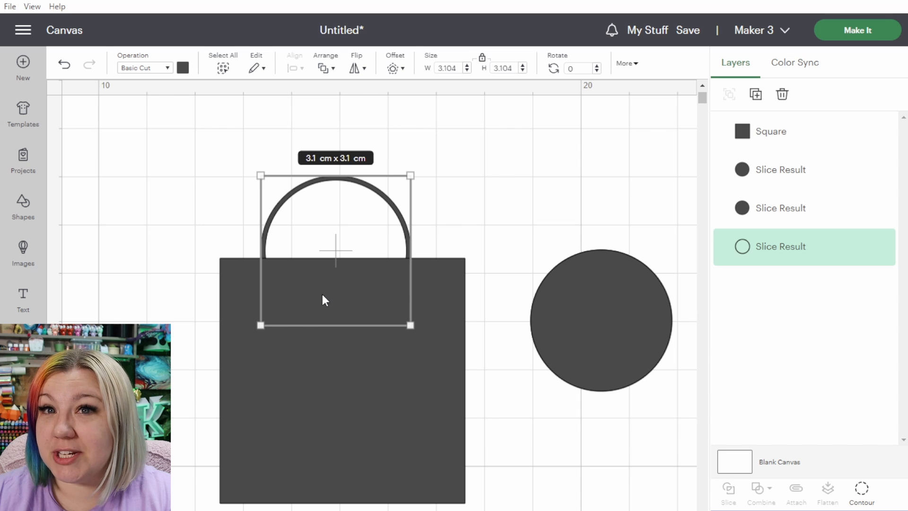
{"action": "left_click_drag", "start_coordinate": [195, 151], "coordinate": [419, 363]}
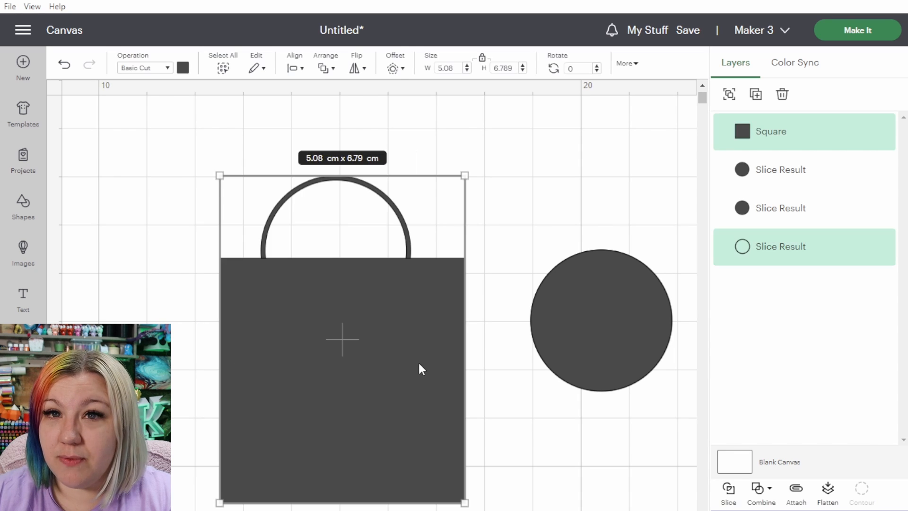
{"action": "left_click", "coordinate": [729, 492]}
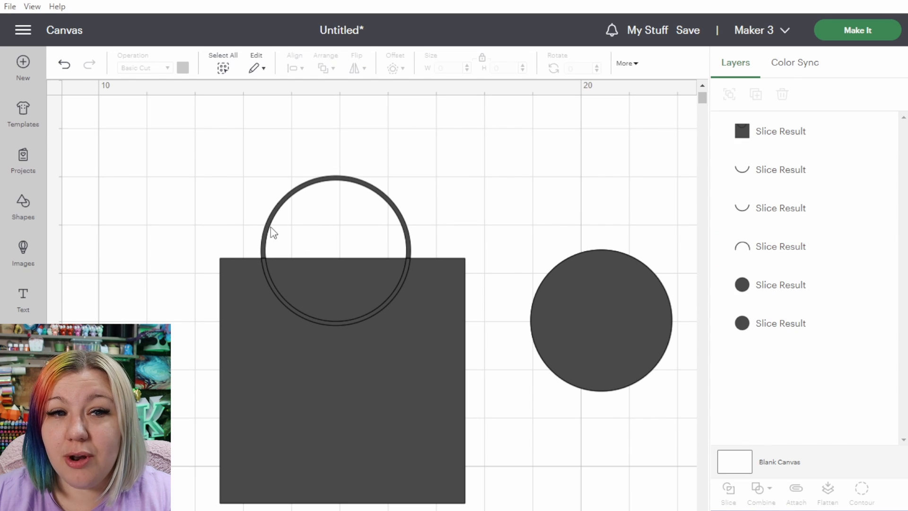
{"action": "left_click_drag", "start_coordinate": [128, 293], "coordinate": [462, 329]}
{"action": "left_click_drag", "start_coordinate": [357, 299], "coordinate": [367, 340]}
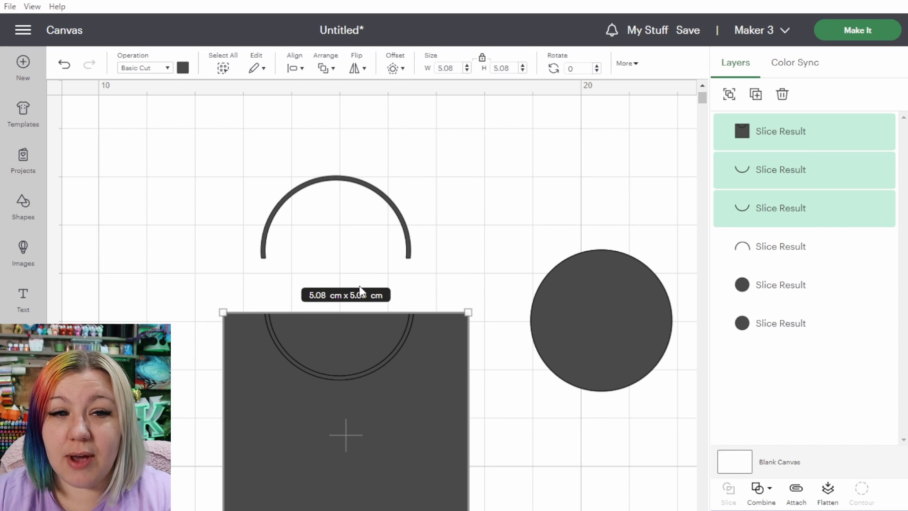
{"action": "key", "text": "Delete"}
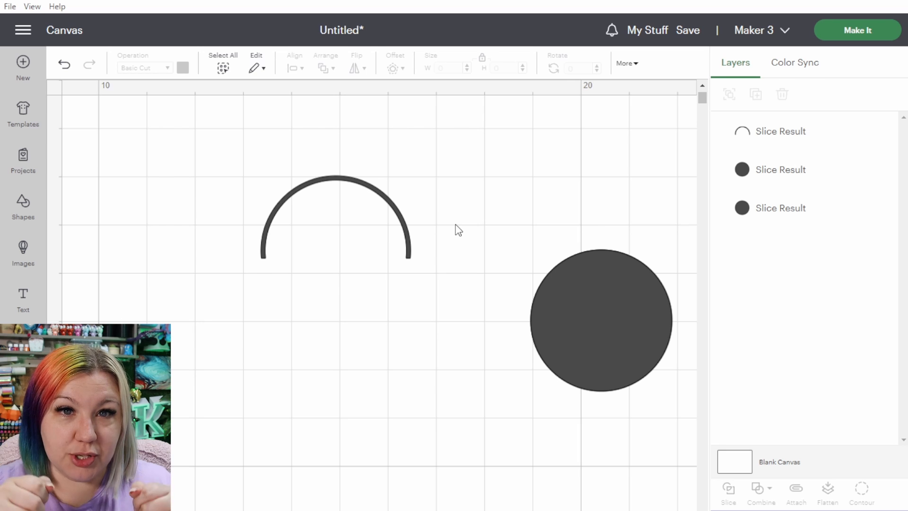
Step: Shrink the two discs to about 0.63 cm and place one on each end of the arch
{"action": "left_click_drag", "start_coordinate": [596, 333], "coordinate": [498, 355]}
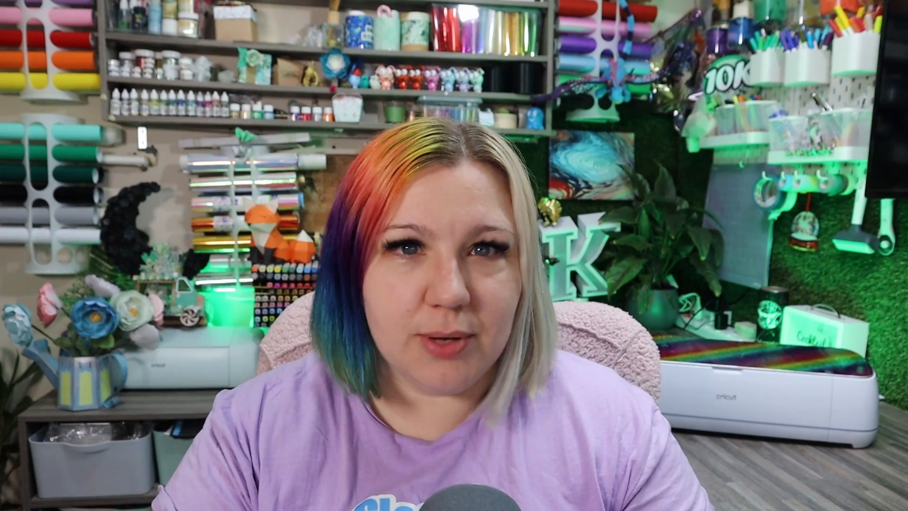
{"action": "left_click_drag", "start_coordinate": [504, 203], "coordinate": [618, 400]}
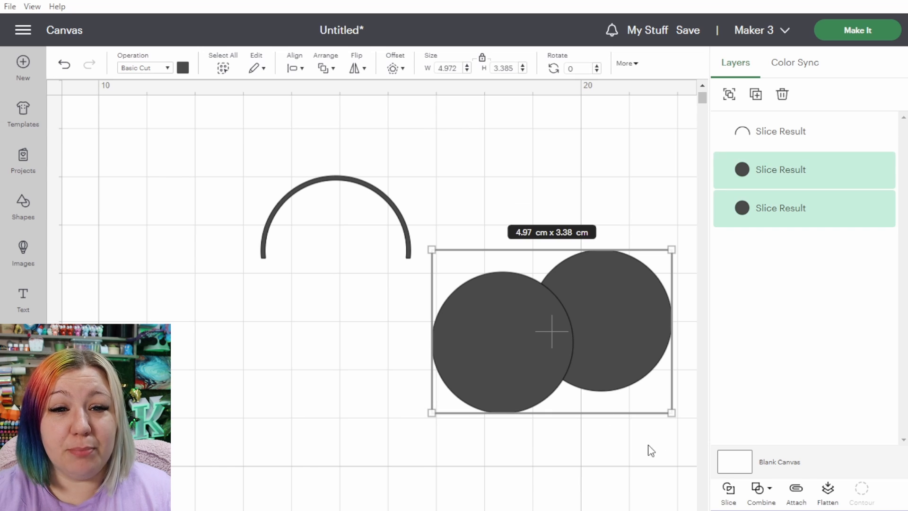
{"action": "left_click_drag", "start_coordinate": [671, 412], "coordinate": [262, 263]}
{"action": "left_click", "coordinate": [515, 298]}
{"action": "left_click_drag", "start_coordinate": [454, 345], "coordinate": [241, 266]}
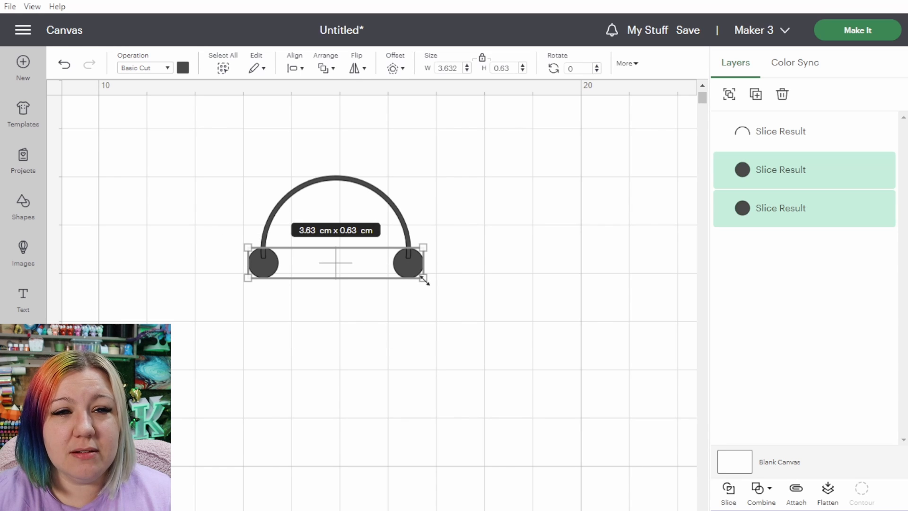
Step: Shrink both end discs further to about 0.33 cm and reposition them on the ends of the arch
{"action": "left_click_drag", "start_coordinate": [424, 280], "coordinate": [412, 265]}
{"action": "left_click", "coordinate": [433, 302]}
{"action": "left_click_drag", "start_coordinate": [255, 271], "coordinate": [279, 279]}
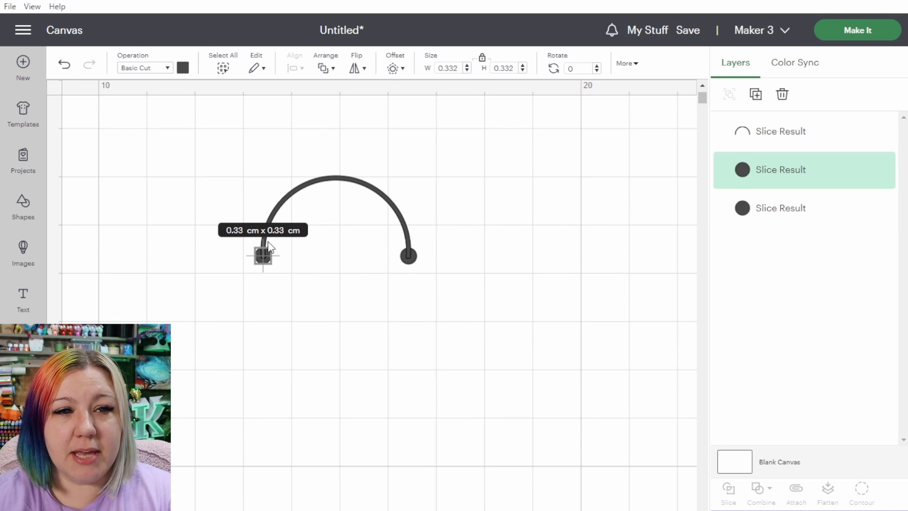
Step: Nudge both end discs slightly downward on the arch ends and align them with Center Vertically
{"action": "scroll", "coordinate": [262, 259], "scroll_direction": "up", "scroll_amount": 4}
{"action": "scroll", "coordinate": [264, 263], "scroll_direction": "up", "scroll_amount": 1}
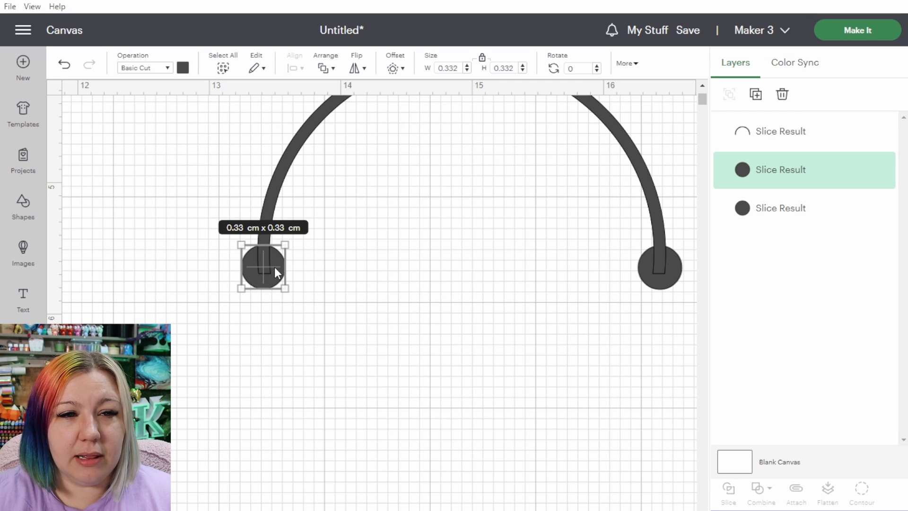
{"action": "left_click", "coordinate": [651, 274], "text": "shift"}
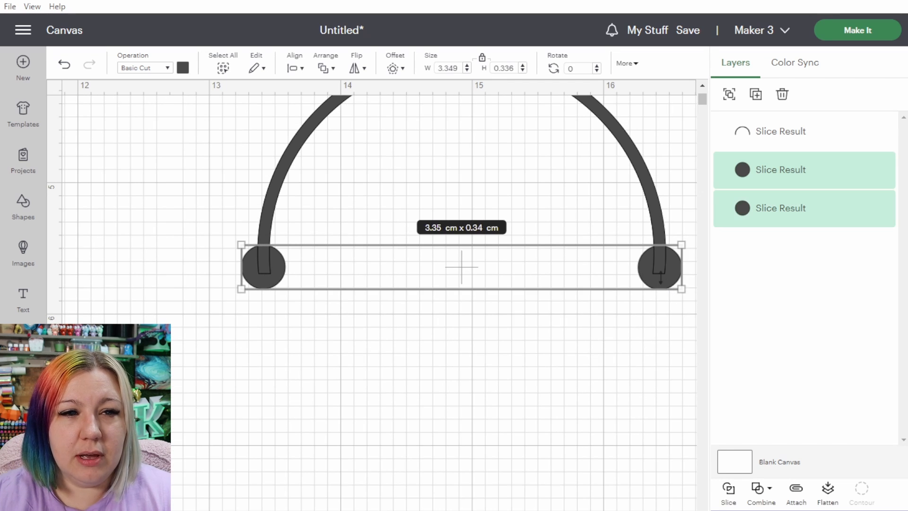
{"action": "key", "text": "Down"}
{"action": "key", "text": "Down"}
{"action": "key", "text": "Down"}
{"action": "key", "text": "Down"}
{"action": "key", "text": "Down"}
{"action": "key", "text": "Down"}
{"action": "key", "text": "Down"}
{"action": "key", "text": "Down"}
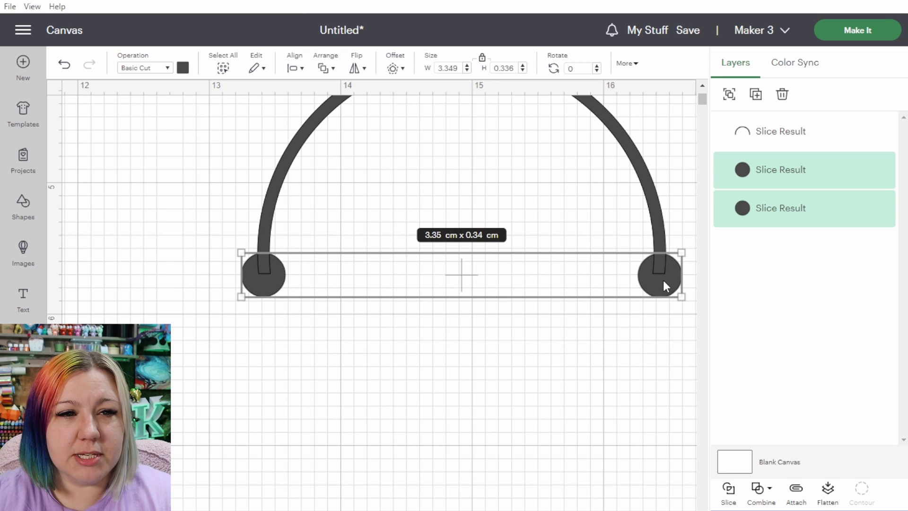
{"action": "key", "text": "Down"}
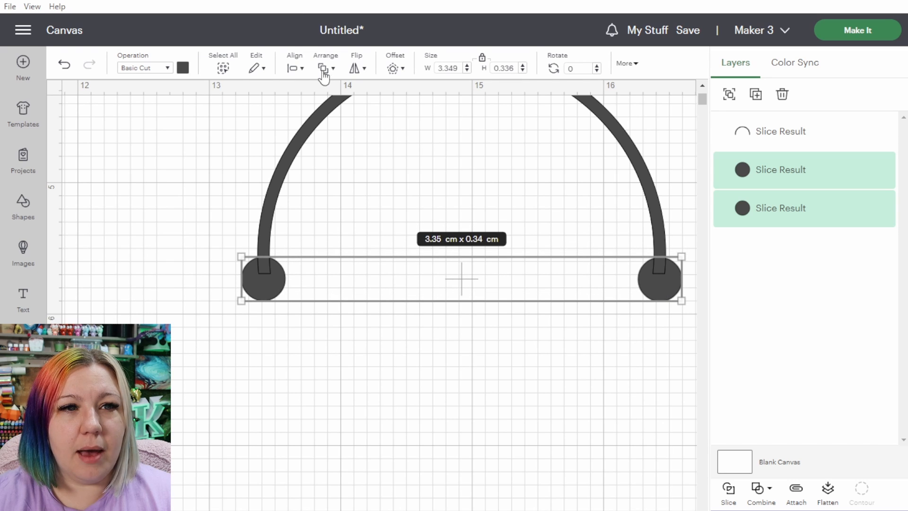
{"action": "left_click", "coordinate": [294, 70]}
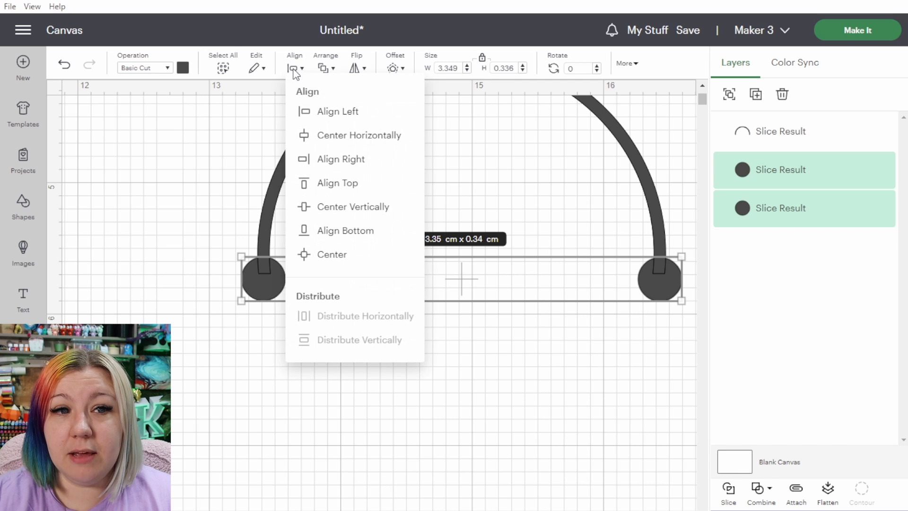
{"action": "left_click", "coordinate": [346, 208]}
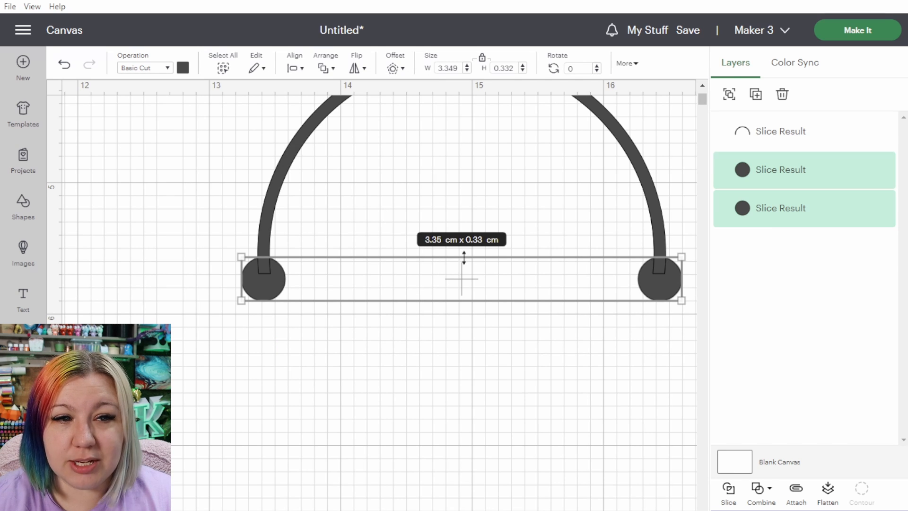
Step: Weld the arch and its two end discs into a single shape
{"action": "scroll", "coordinate": [411, 338], "scroll_direction": "down", "scroll_amount": 2}
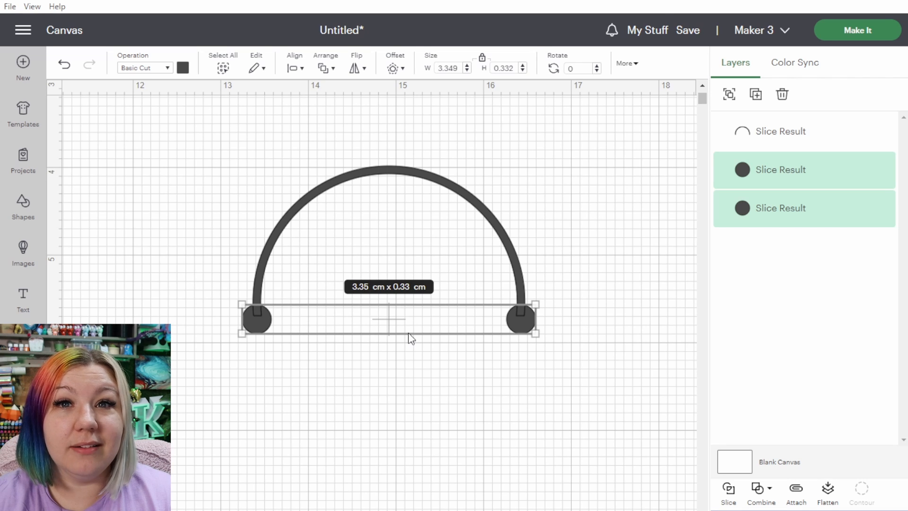
{"action": "left_click_drag", "start_coordinate": [198, 130], "coordinate": [598, 386]}
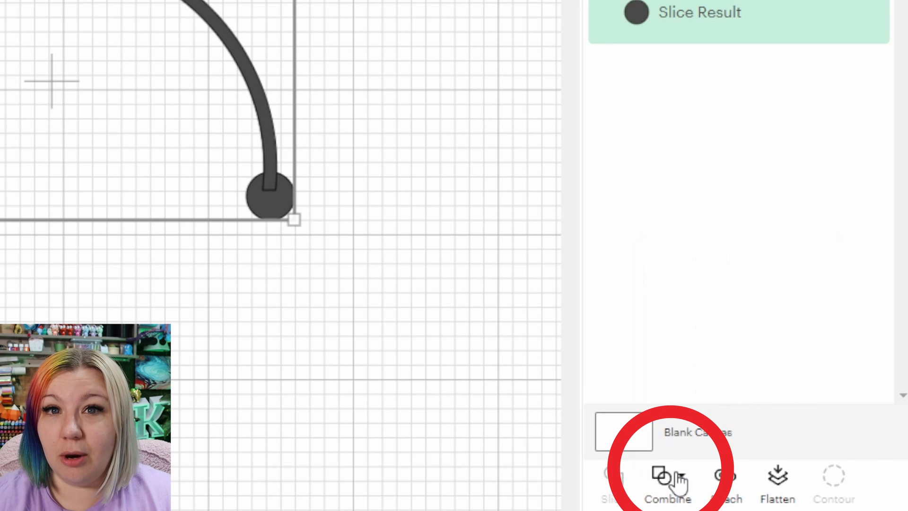
{"action": "left_click", "coordinate": [680, 476]}
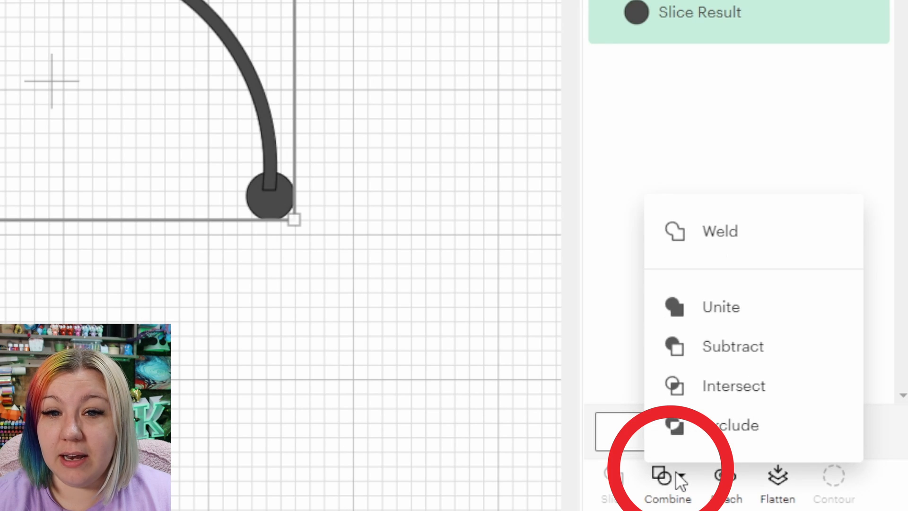
{"action": "left_click", "coordinate": [678, 240]}
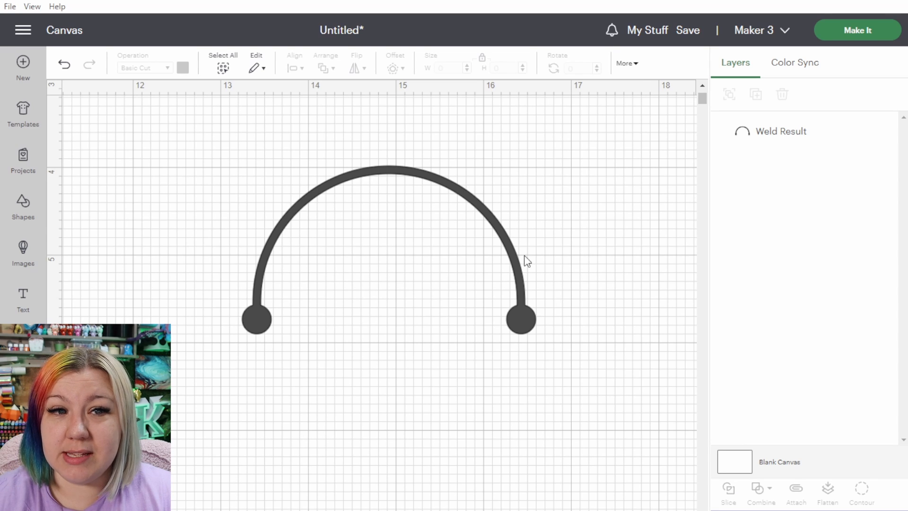
Step: Insert a rectangle, rotate it 90 degrees and place it upright over the welded arch
{"action": "scroll", "coordinate": [527, 262], "scroll_direction": "down", "scroll_amount": 5}
{"action": "scroll", "coordinate": [526, 261], "scroll_direction": "down", "scroll_amount": 2}
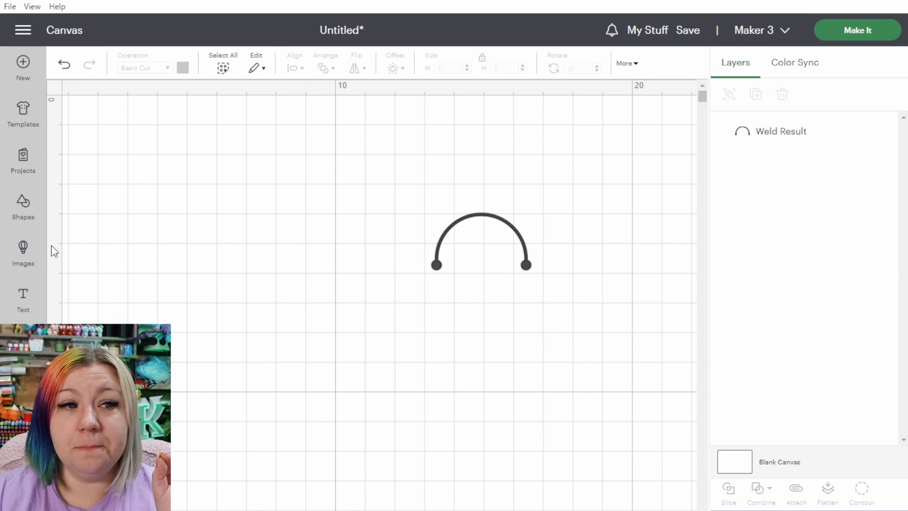
{"action": "left_click", "coordinate": [22, 206]}
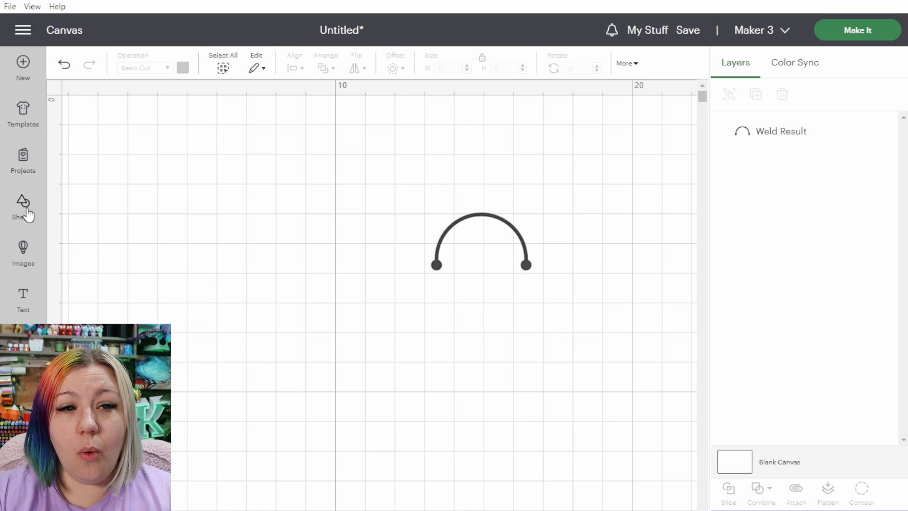
{"action": "left_click", "coordinate": [25, 211]}
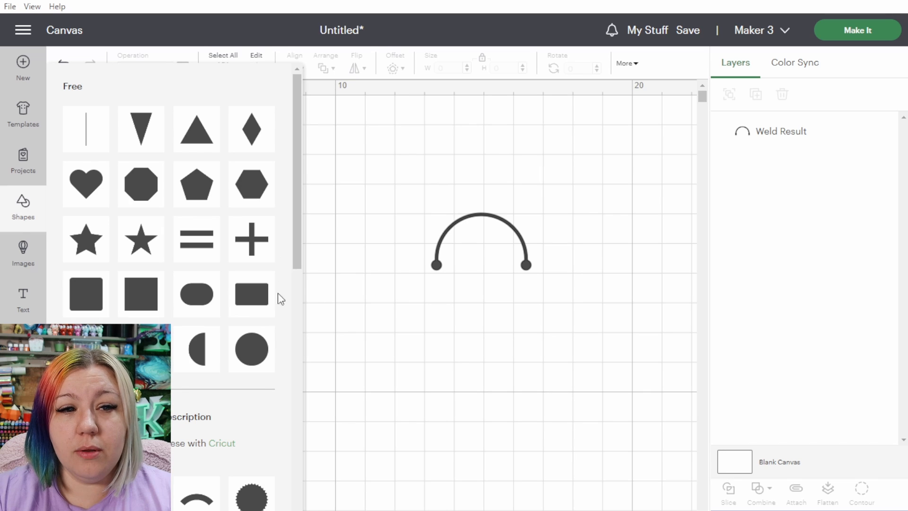
{"action": "left_click", "coordinate": [250, 298]}
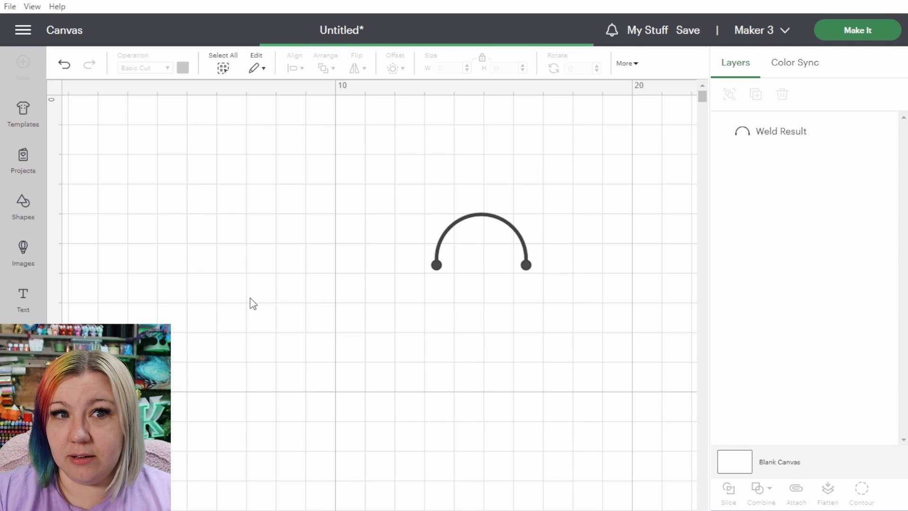
{"action": "left_click_drag", "start_coordinate": [315, 138], "coordinate": [286, 328]}
{"action": "left_click_drag", "start_coordinate": [209, 205], "coordinate": [467, 282]}
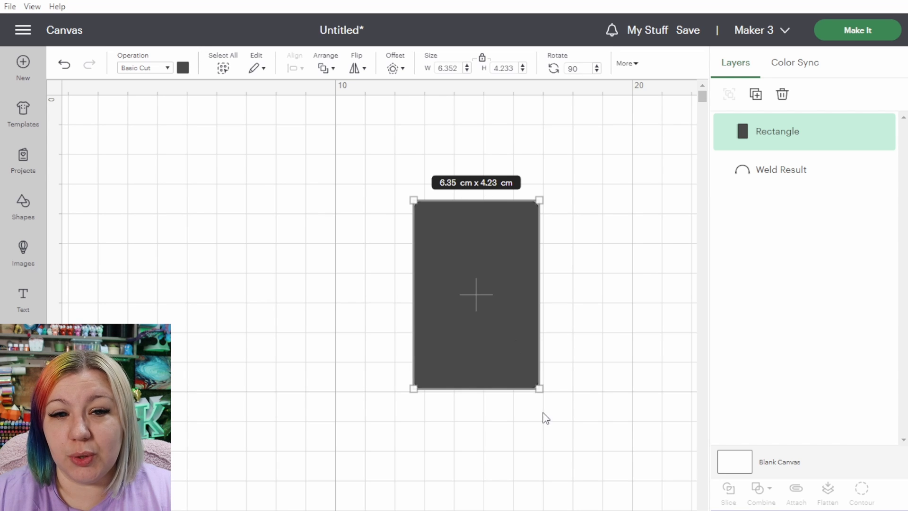
Step: Enlarge the upright rectangle to about 6.4 cm wide and 9.39 cm tall and send it behind the welded arch
{"action": "left_click_drag", "start_coordinate": [535, 309], "coordinate": [604, 278]}
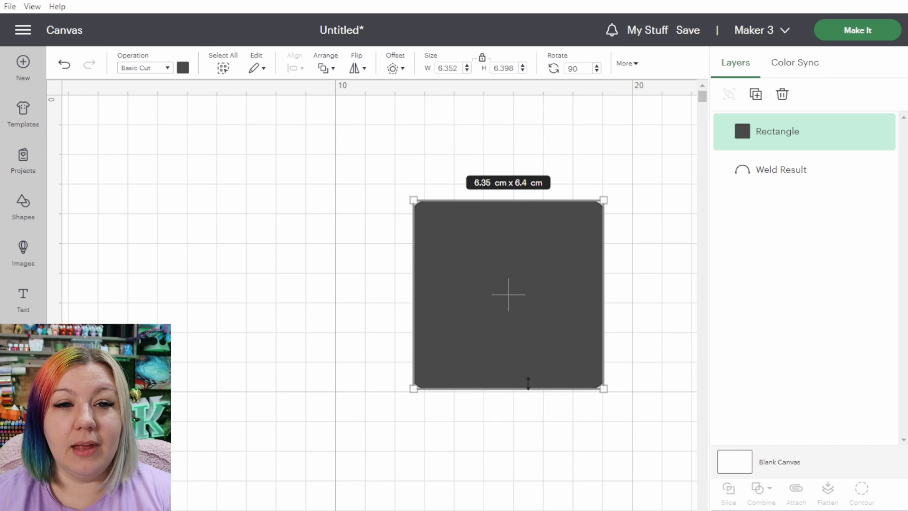
{"action": "left_click_drag", "start_coordinate": [528, 389], "coordinate": [537, 476]}
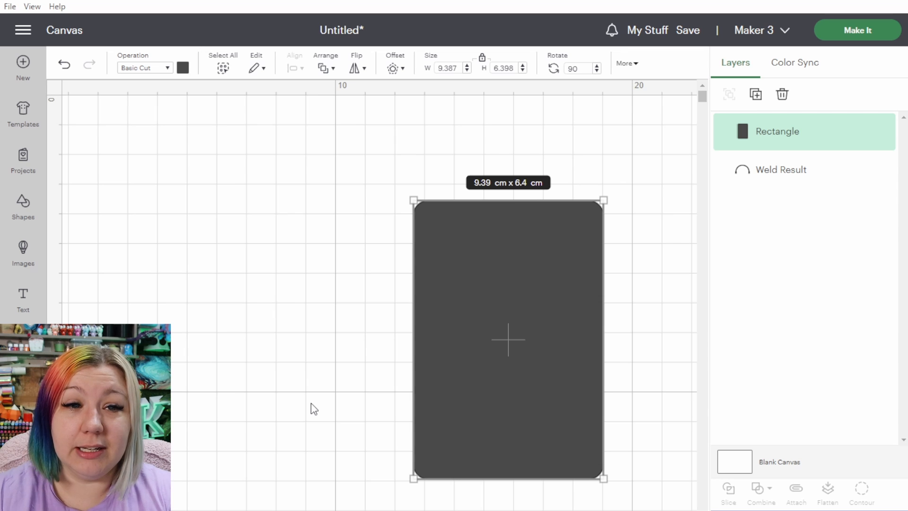
{"action": "right_click", "coordinate": [465, 237]}
{"action": "left_click", "coordinate": [492, 319]}
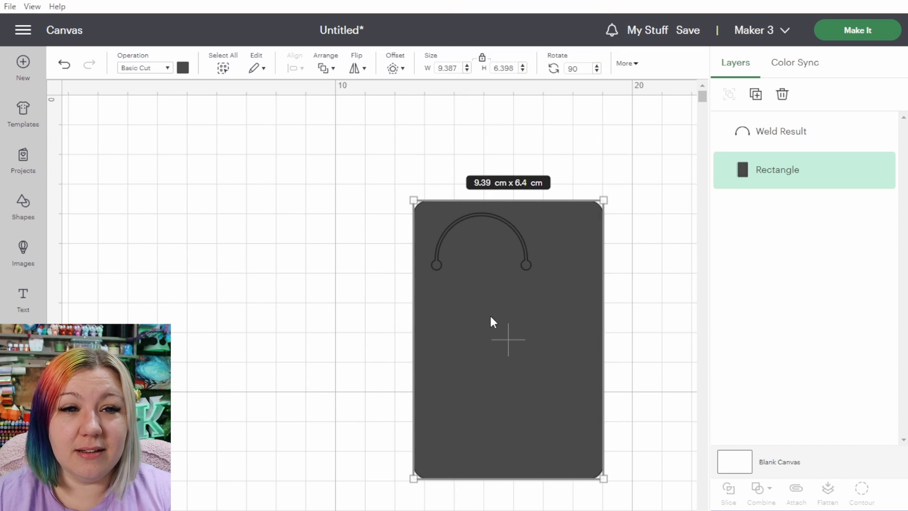
Step: Shift the rectangle slightly up and left around the arch and shrink the welded arch to about 2.08 × 1.19 cm
{"action": "left_click", "coordinate": [339, 263]}
{"action": "left_click_drag", "start_coordinate": [438, 269], "coordinate": [404, 200]}
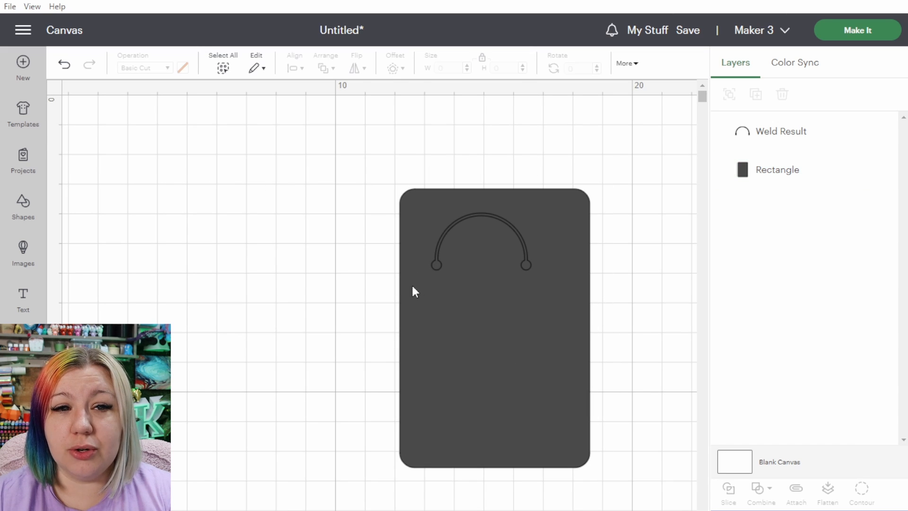
{"action": "left_click", "coordinate": [440, 268]}
{"action": "left_click_drag", "start_coordinate": [535, 270], "coordinate": [497, 249]}
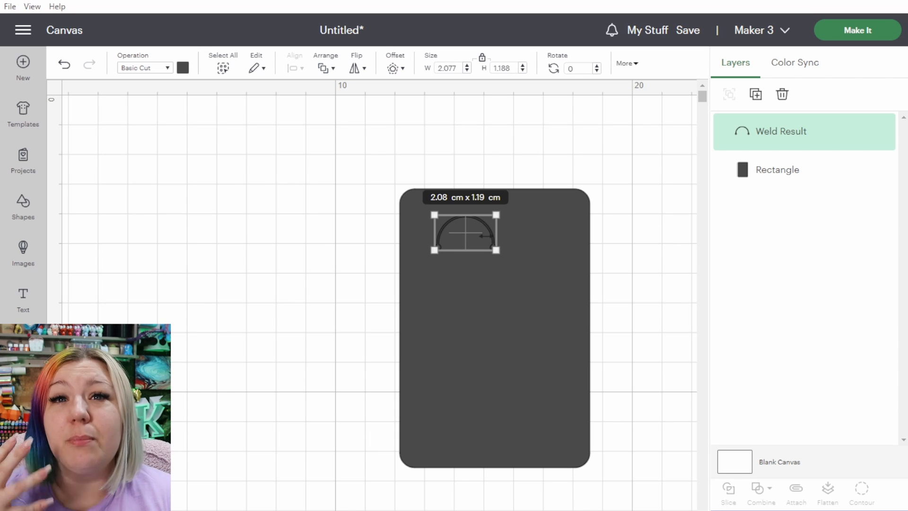
Step: Align the arch and the rectangle with Center Horizontally
{"action": "left_click_drag", "start_coordinate": [374, 150], "coordinate": [527, 294]}
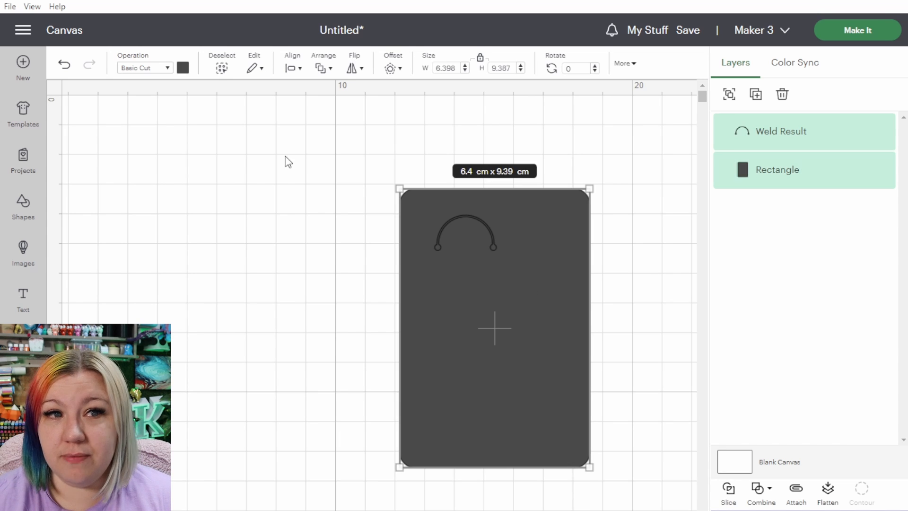
{"action": "left_click", "coordinate": [288, 72]}
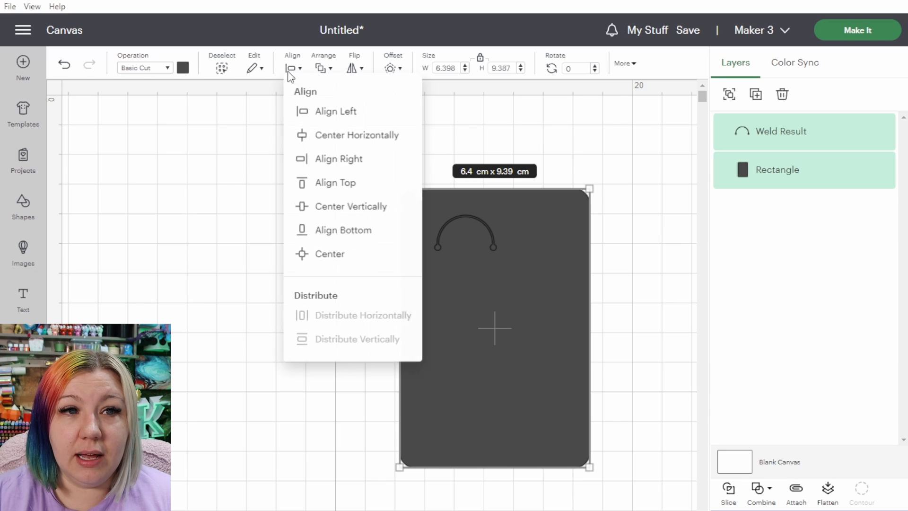
{"action": "left_click", "coordinate": [351, 141]}
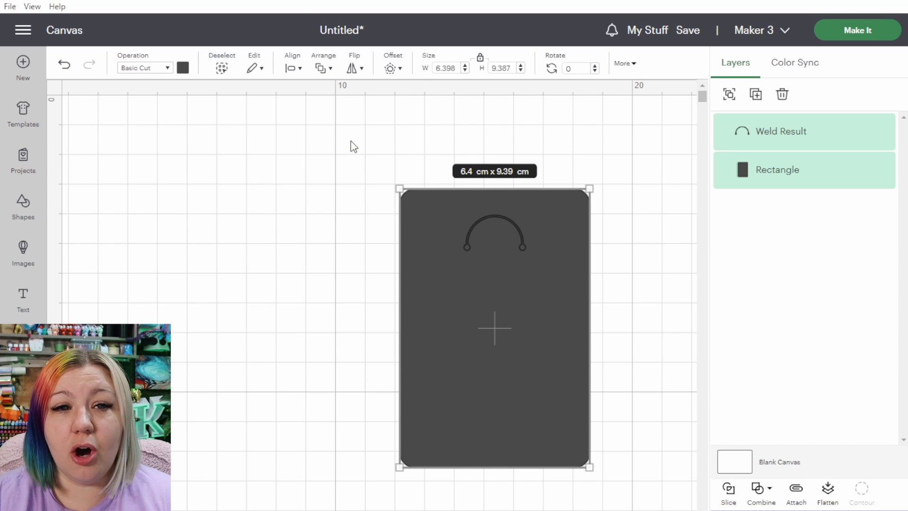
{"action": "left_click", "coordinate": [351, 141]}
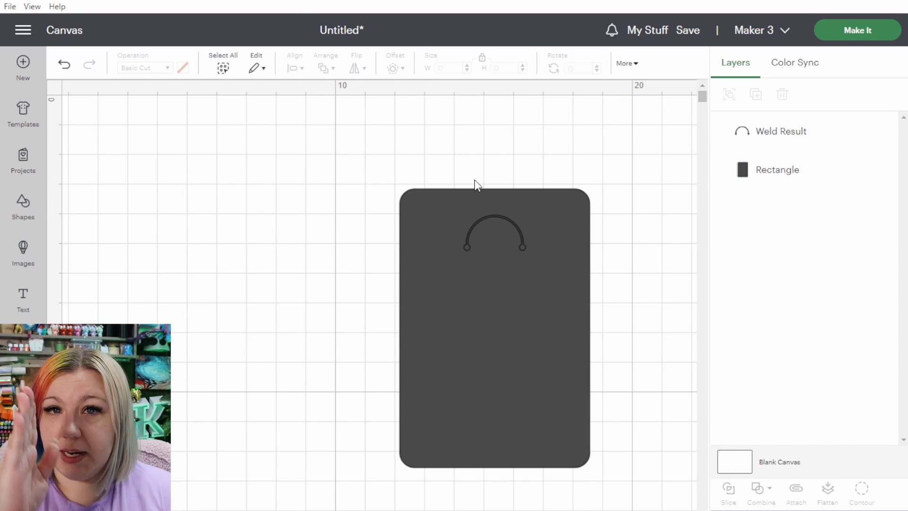
Step: Move the arch up in small nudges until it sits close to the rectangle's upper edge
{"action": "left_click", "coordinate": [492, 220]}
{"action": "left_click_drag", "start_coordinate": [493, 226], "coordinate": [492, 216]}
{"action": "key", "text": "Up"}
{"action": "key", "text": "Up"}
{"action": "key", "text": "Up"}
{"action": "key", "text": "Up"}
{"action": "key", "text": "Up"}
{"action": "key", "text": "Up"}
{"action": "key", "text": "Up"}
{"action": "key", "text": "Up"}
{"action": "key", "text": "Up"}
{"action": "key", "text": "Up"}
{"action": "key", "text": "Up"}
{"action": "key", "text": "Up"}
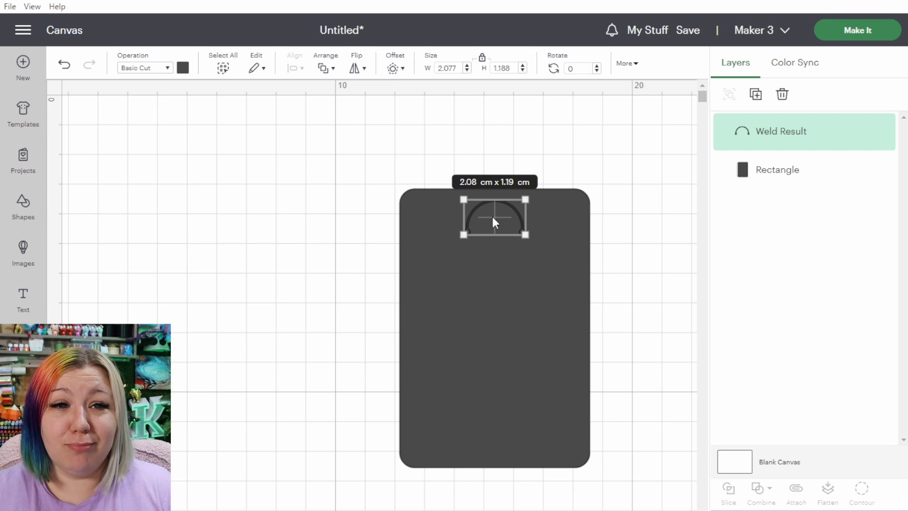
{"action": "key", "text": "Up"}
{"action": "key", "text": "Up"}
{"action": "key", "text": "Up"}
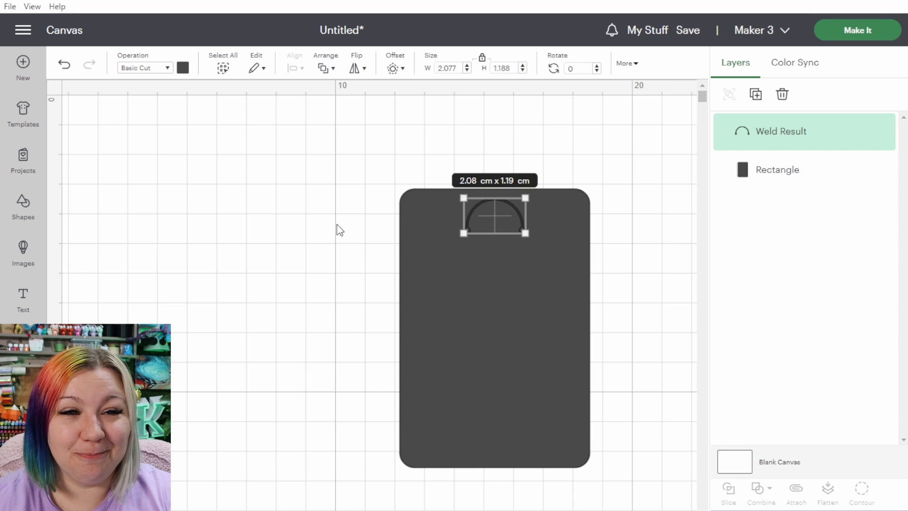
{"action": "left_click", "coordinate": [253, 226]}
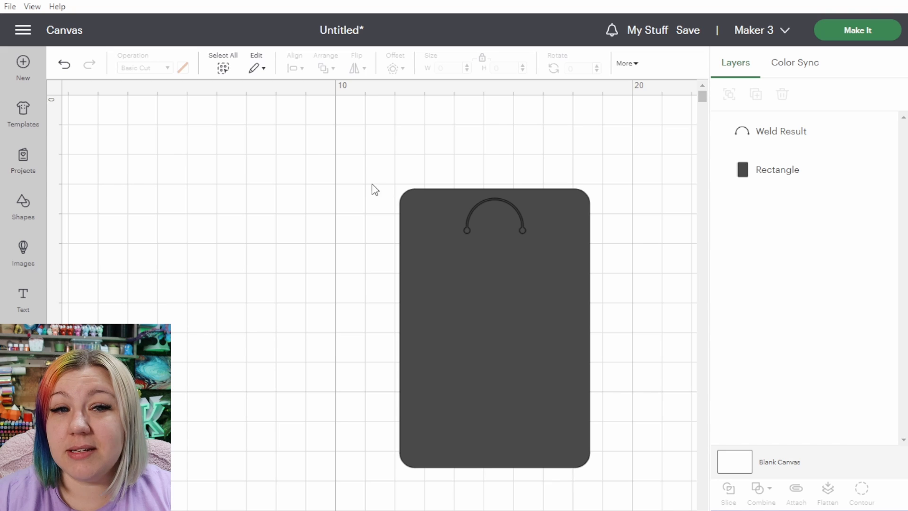
Step: Slice the arch out of the rectangle and move the sliced rectangle away from the leftover arch piece
{"action": "left_click_drag", "start_coordinate": [350, 138], "coordinate": [624, 339]}
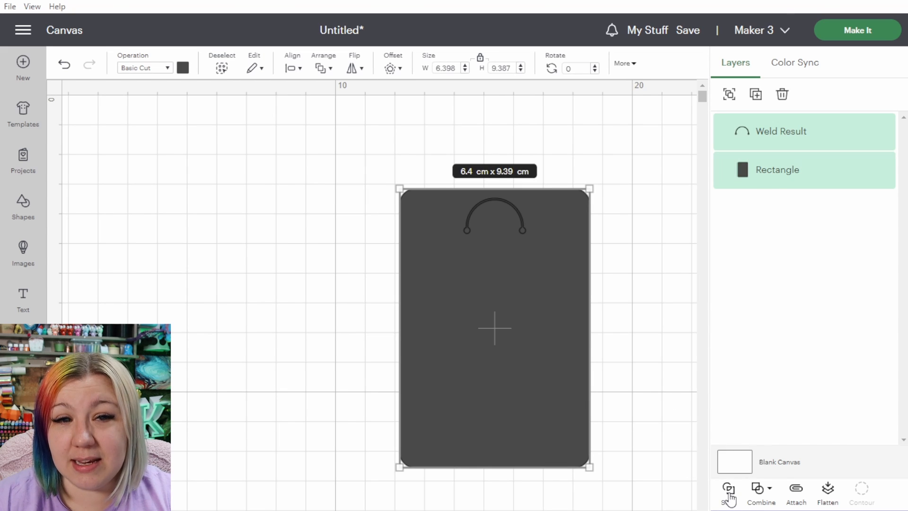
{"action": "left_click", "coordinate": [729, 494]}
{"action": "left_click_drag", "start_coordinate": [502, 355], "coordinate": [320, 347]}
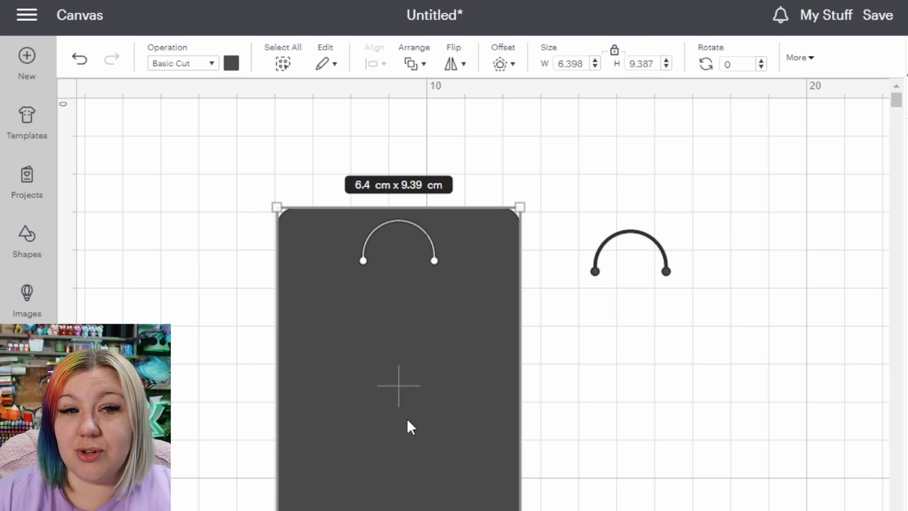
Step: Set the sliced rectangle's operation to Print Then Cut and delete the leftover arch cut-out
{"action": "left_click", "coordinate": [188, 67]}
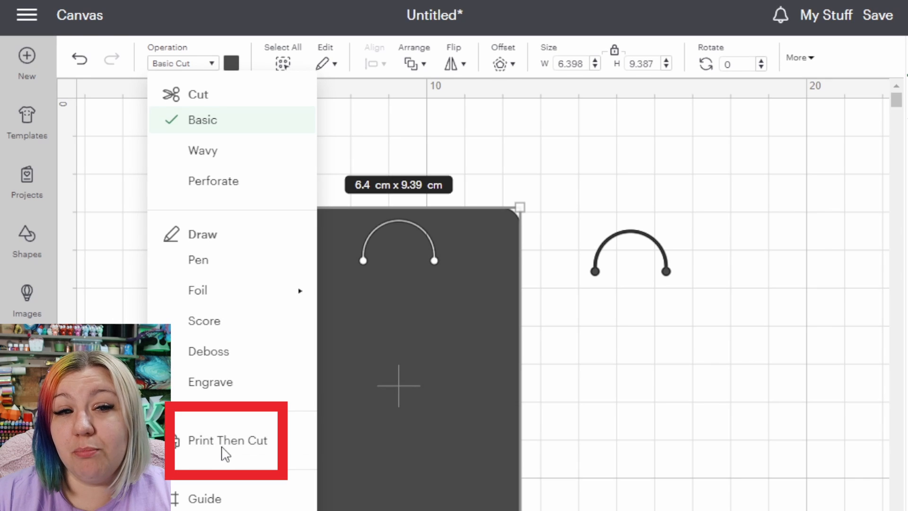
{"action": "left_click", "coordinate": [631, 232]}
{"action": "key", "text": "Delete"}
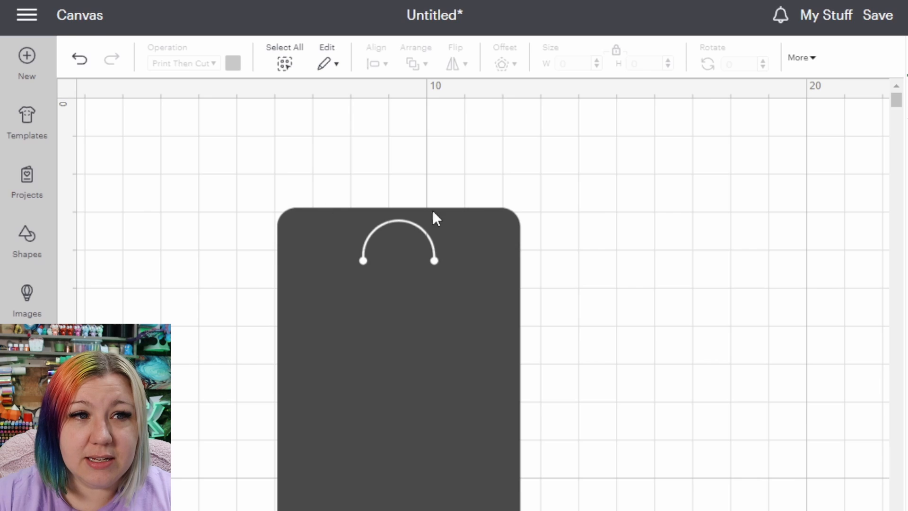
Step: Change the sliced rectangle's print type to Pattern and fill it with the pastel rainbow watercolor pattern
{"action": "left_click", "coordinate": [434, 215]}
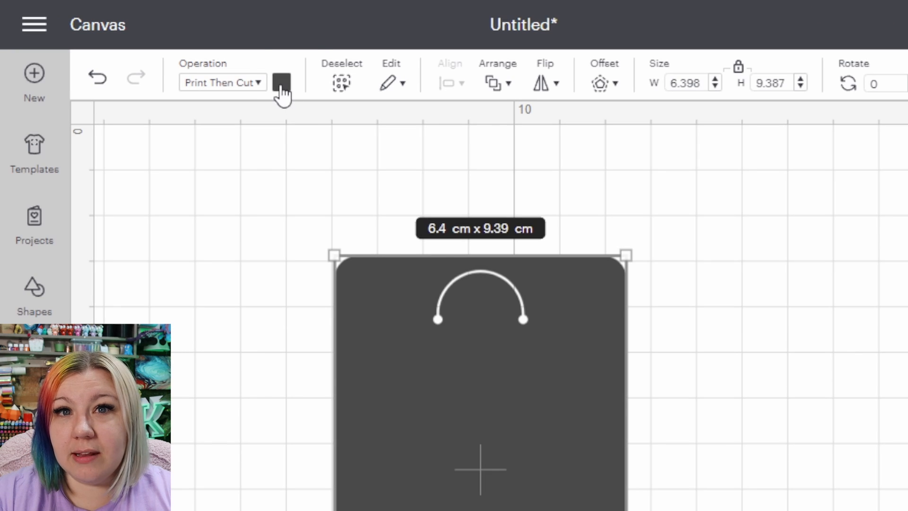
{"action": "left_click", "coordinate": [282, 83]}
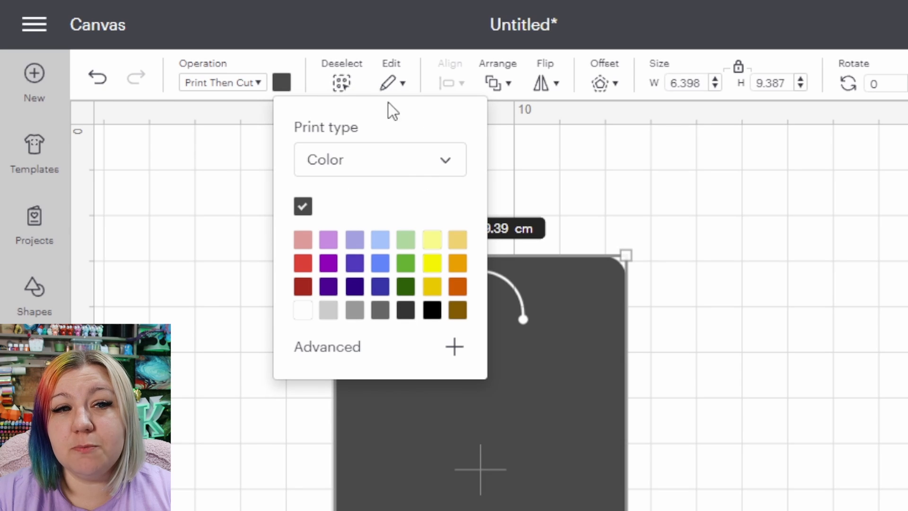
{"action": "left_click", "coordinate": [343, 177]}
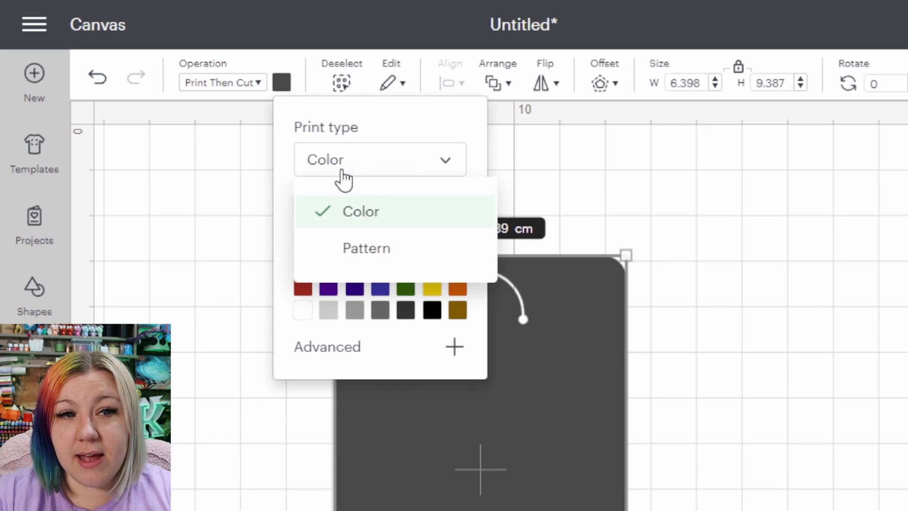
{"action": "left_click", "coordinate": [362, 247]}
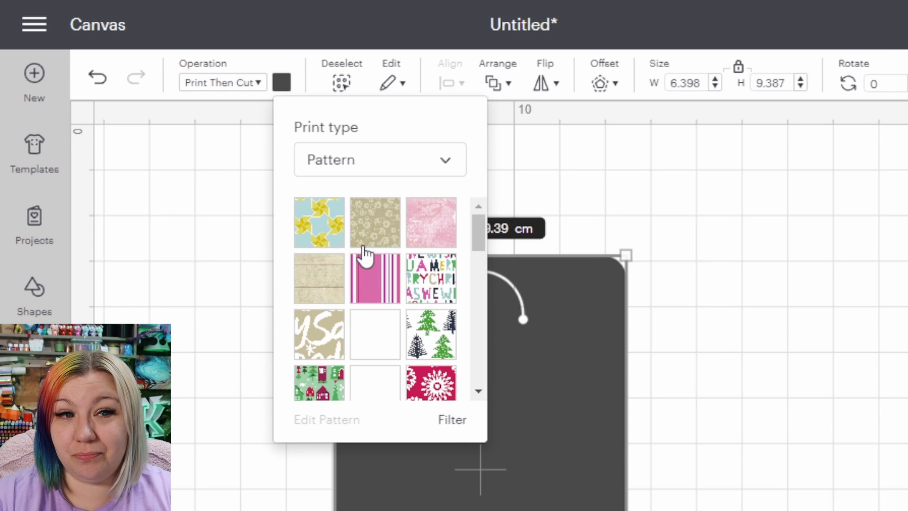
{"action": "scroll", "coordinate": [363, 247], "scroll_direction": "down", "scroll_amount": 3}
{"action": "left_click", "coordinate": [278, 217]}
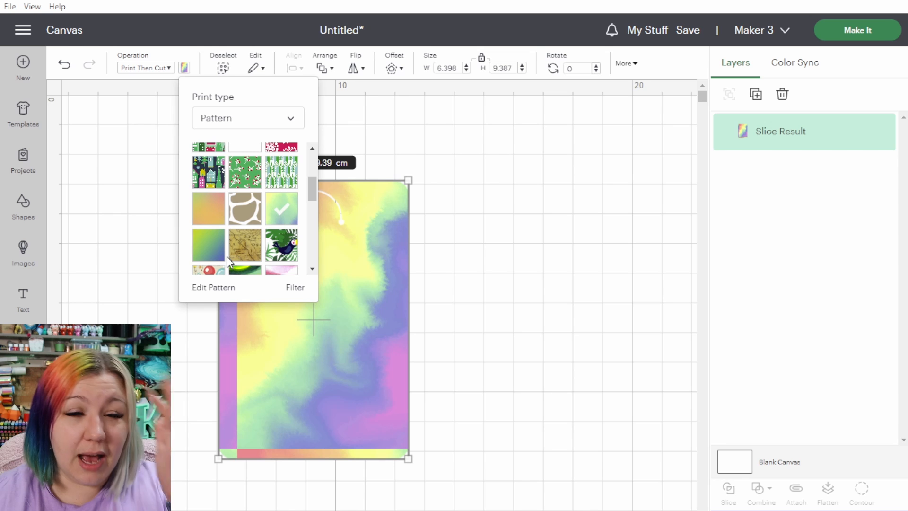
Step: Edit the rainbow pattern so it covers the whole sliced rectangle without a visible tile seam
{"action": "left_click", "coordinate": [213, 288]}
{"action": "left_click_drag", "start_coordinate": [639, 141], "coordinate": [641, 142]}
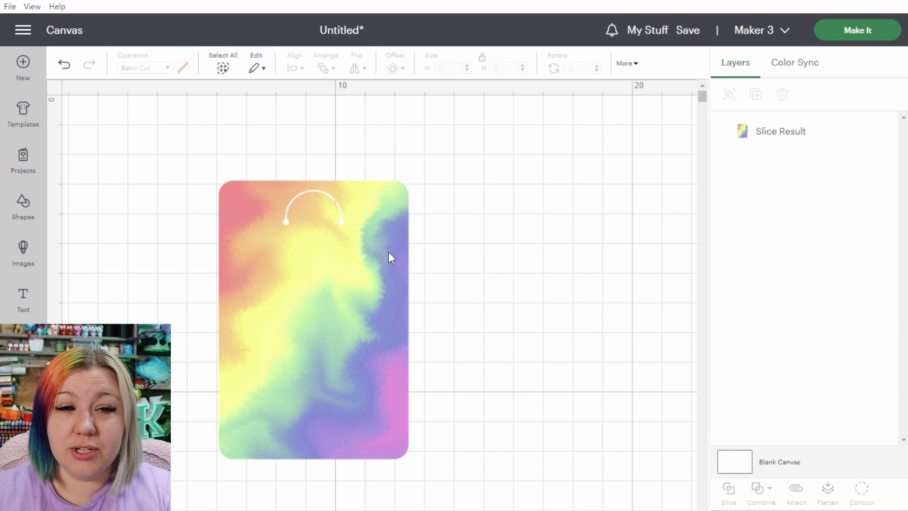
{"action": "left_click", "coordinate": [340, 298]}
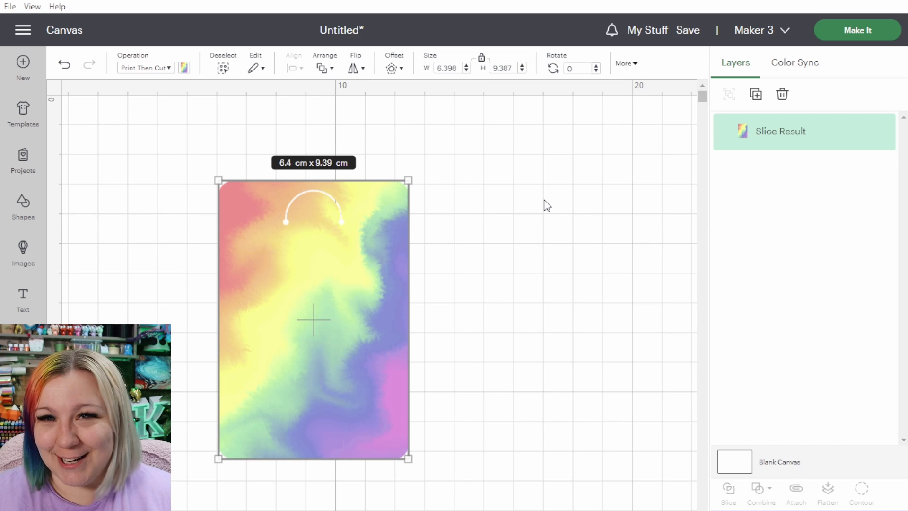
{"action": "left_click", "coordinate": [478, 236]}
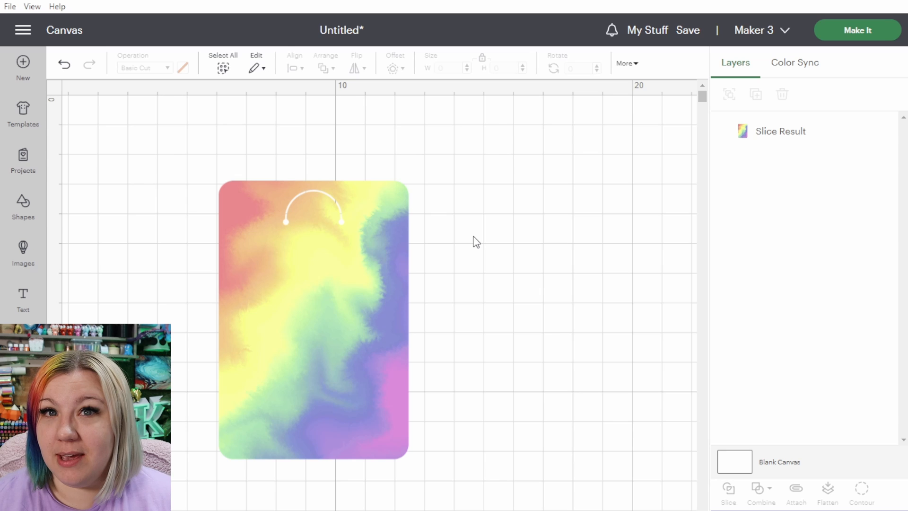